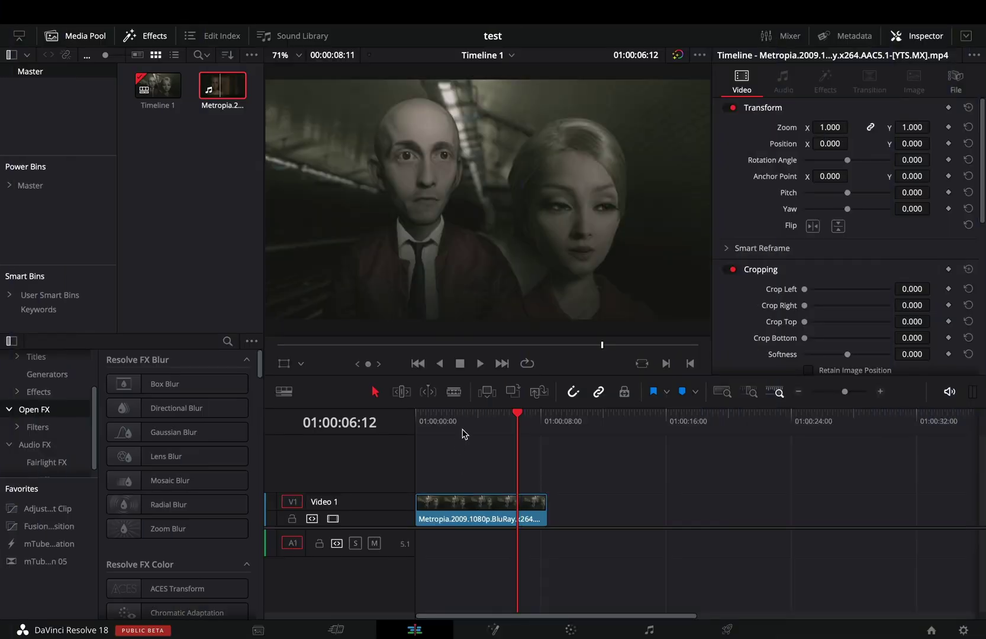
# - Duplicate the Metropia clip directly after the original on Video 1 and place the playhead on the copy
pyautogui.keyDown('alt'); pyautogui.moveTo(450, 510); pyautogui.dragTo(581, 503); pyautogui.keyUp('alt')
pyautogui.click(549, 432)
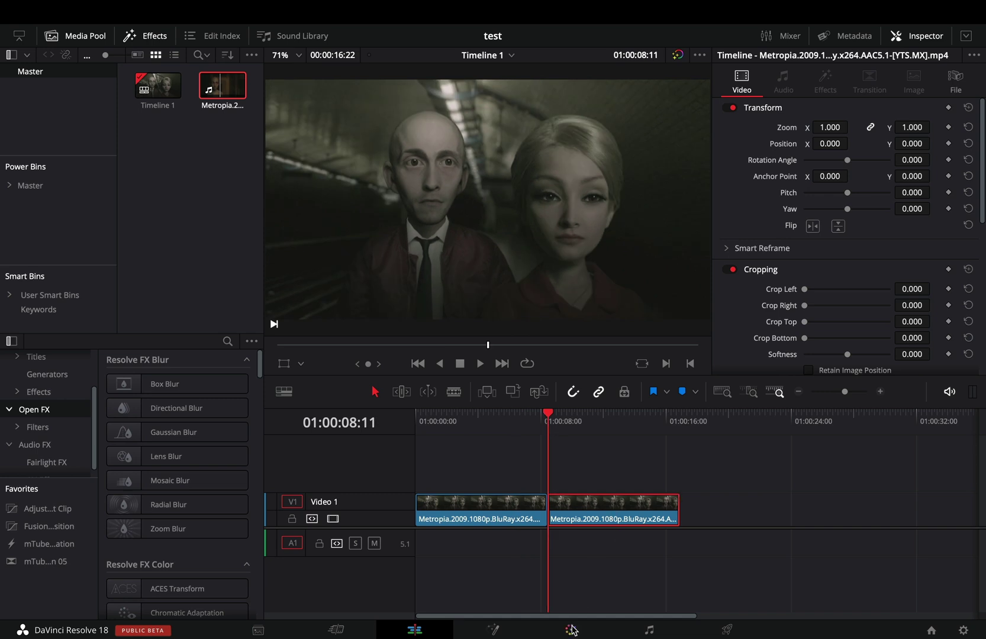
# - Apply the Depth Map effect to the copied clip's grade node and adjust its map levels by lowering the Near Limit
pyautogui.hotkey('shift', '6')
pyautogui.write('dep')
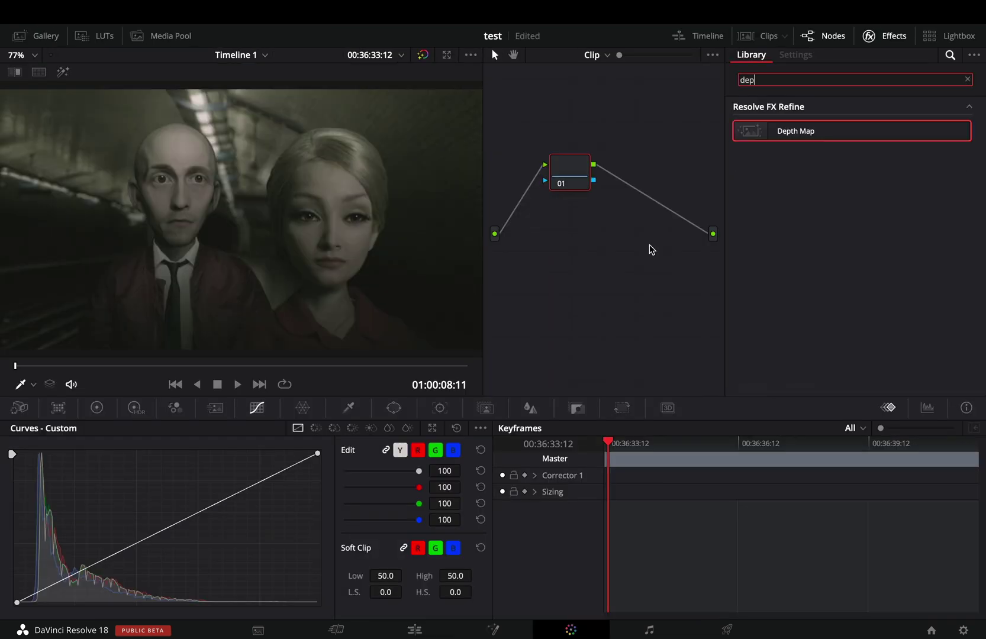
pyautogui.moveTo(796, 131); pyautogui.dragTo(569, 173)
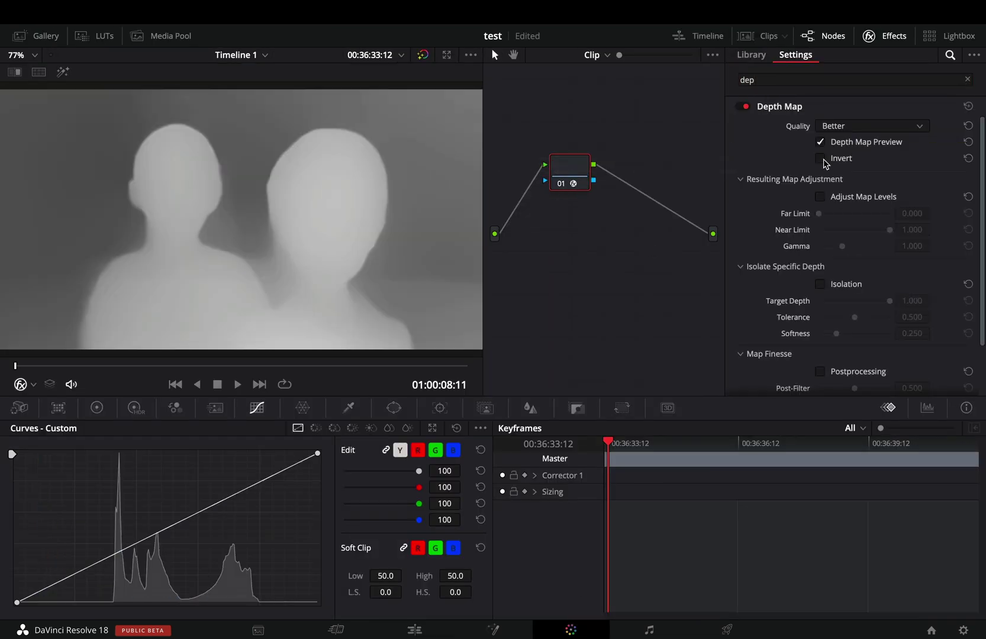
pyautogui.click(821, 196)
pyautogui.moveTo(876, 231); pyautogui.dragTo(860, 230)
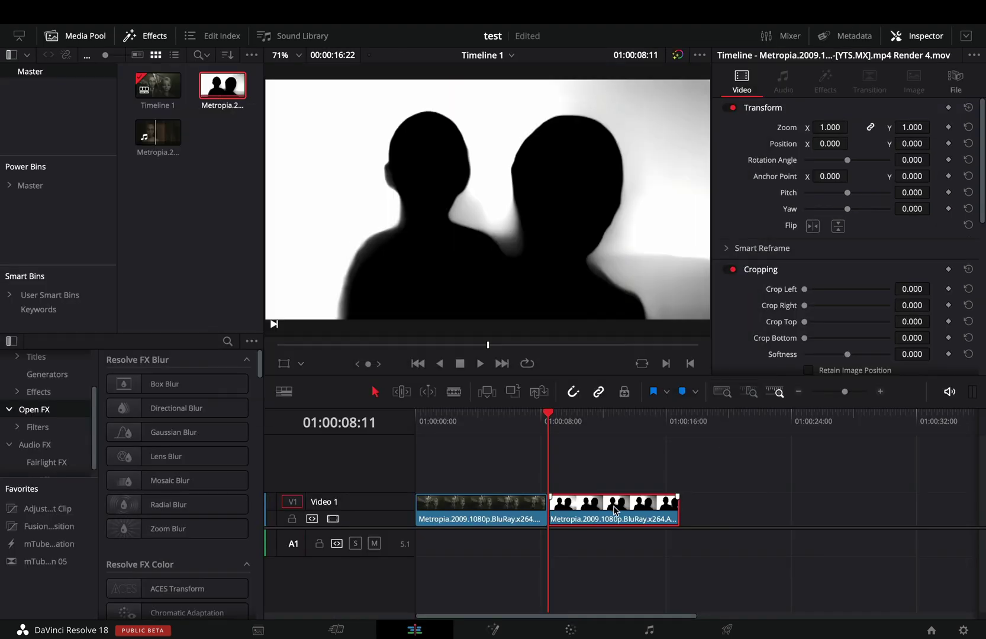
# - Delete the rendered depth matte clip from the timeline and convert the original clip into a new Fusion clip
pyautogui.press('Delete')
pyautogui.rightClick(465, 509)
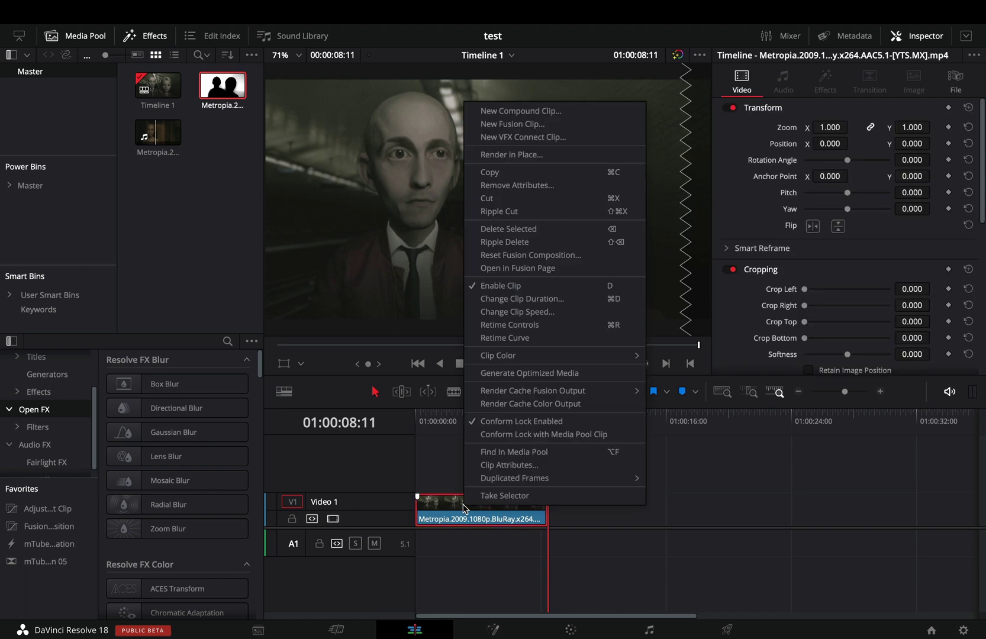
pyautogui.click(548, 124)
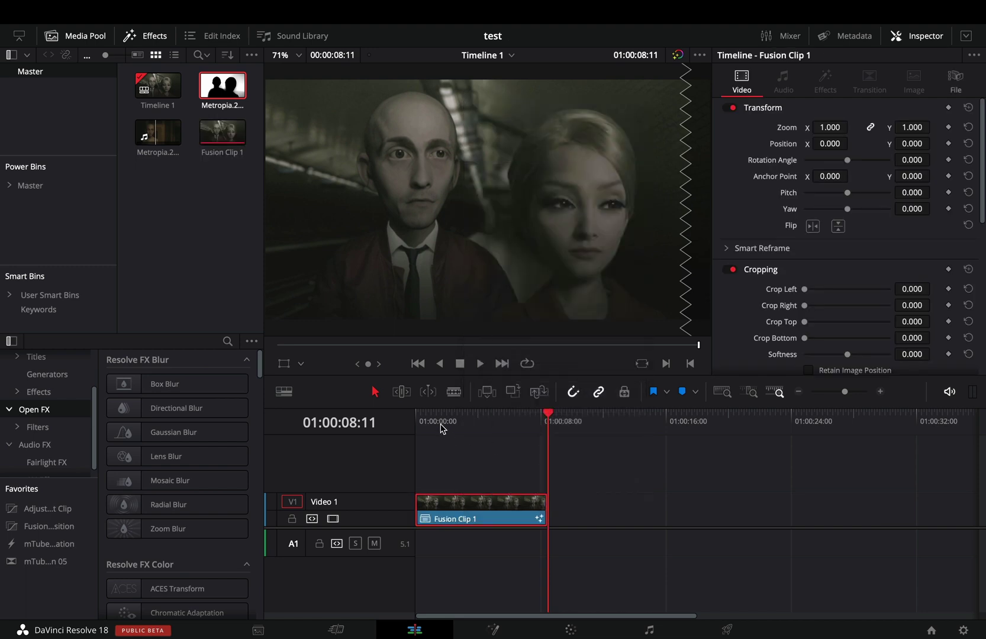
# - Open the Fusion clip's composition at its first frame, add the rendered depth matte as a media input and show it in viewer 1
pyautogui.press('Home')
pyautogui.click(495, 631)
pyautogui.click(75, 36)
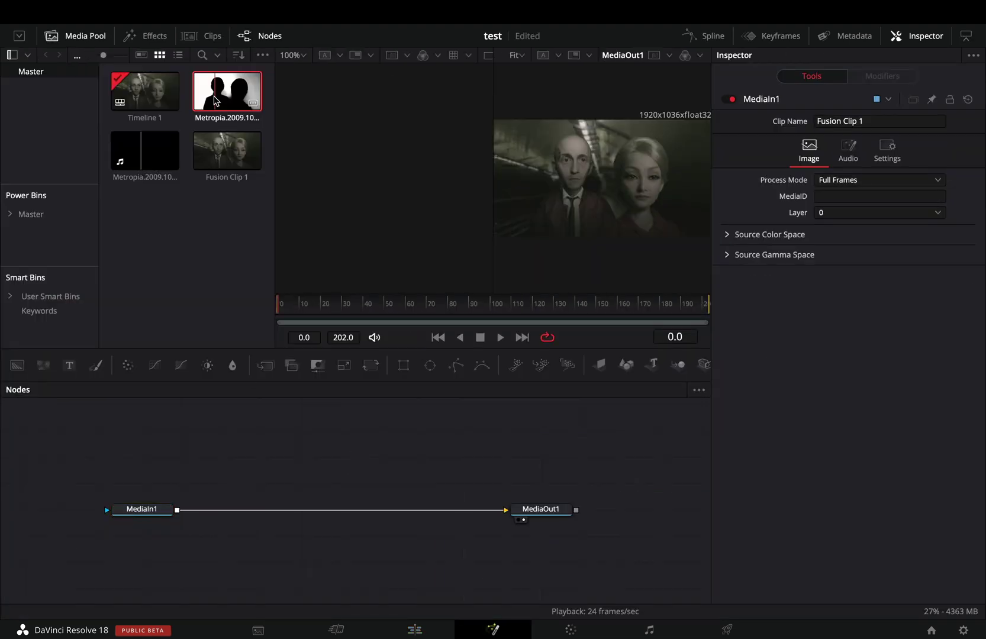
pyautogui.press('1')
pyautogui.moveTo(223, 85); pyautogui.dragTo(213, 457)
pyautogui.click(75, 36)
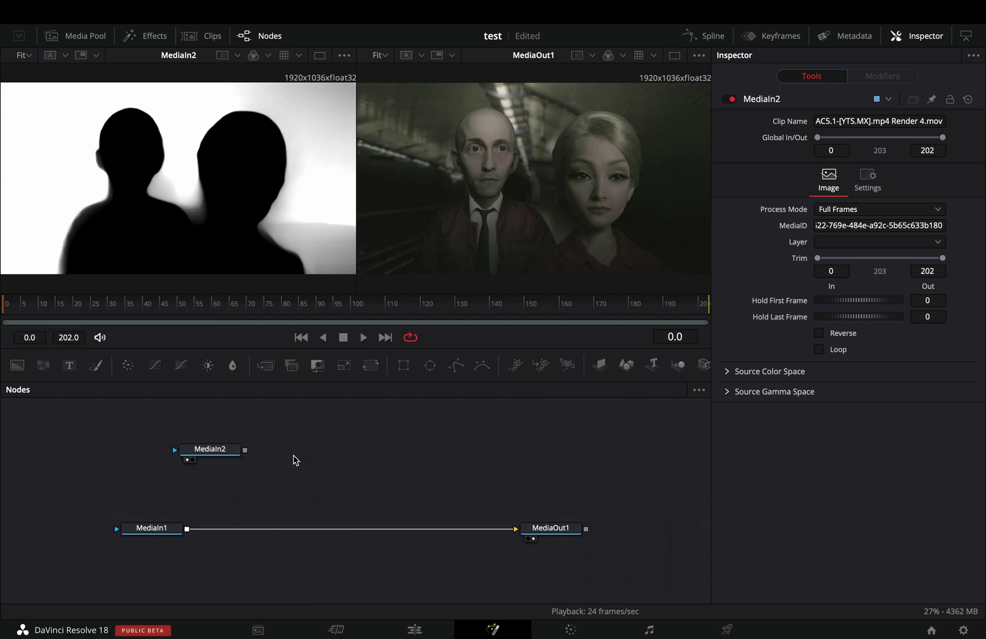
# - Add a Bitmap mask node, feed the depth matte MediaIn2 into it and set its Channel to Luminance
pyautogui.hotkey('shift', 'space')
pyautogui.write('bitmap')
pyautogui.click(533, 432)
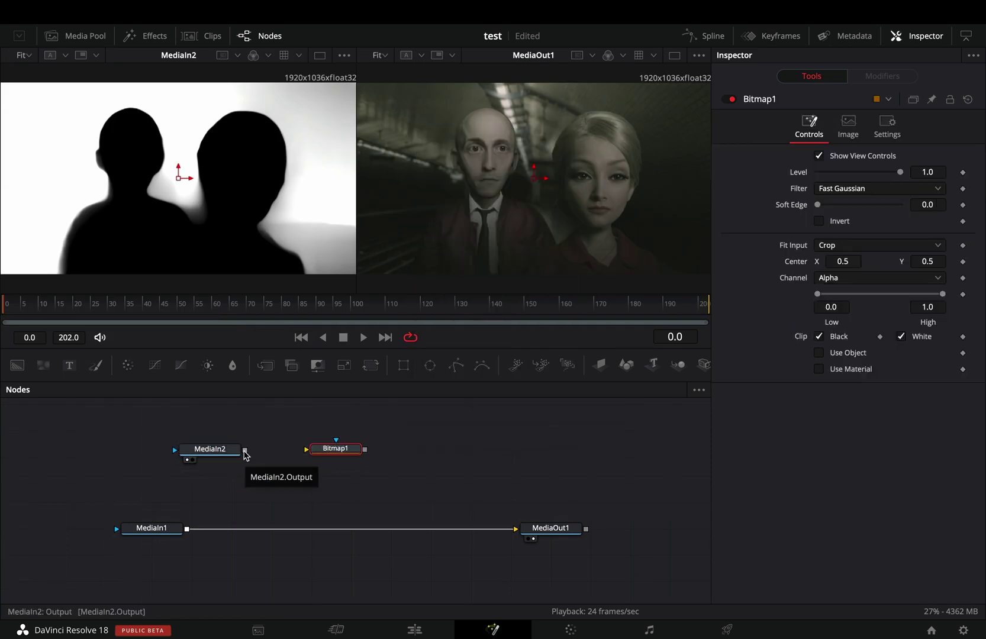
pyautogui.moveTo(245, 450); pyautogui.dragTo(309, 450)
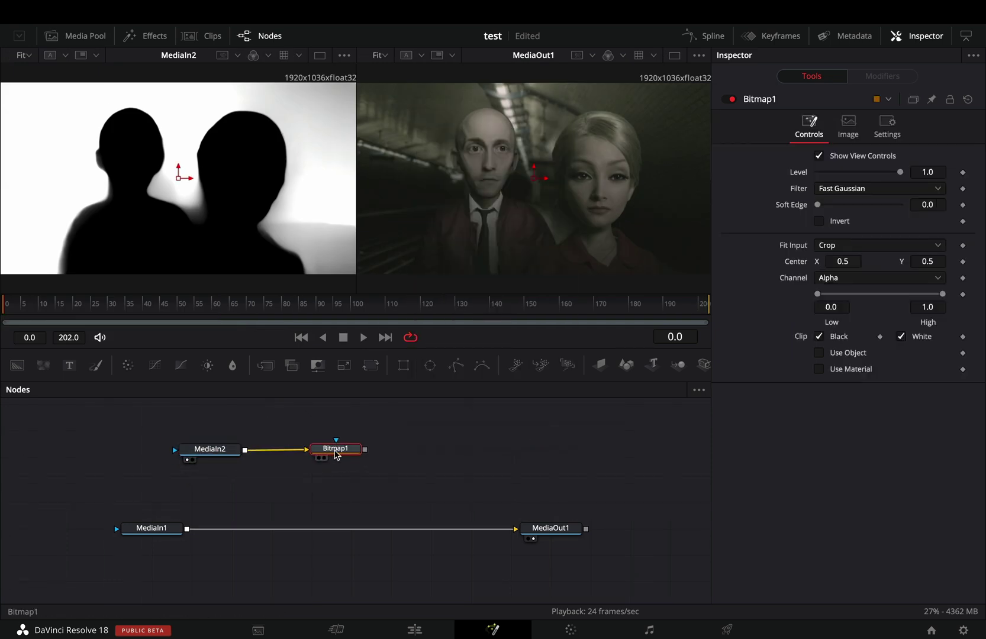
pyautogui.click(858, 279)
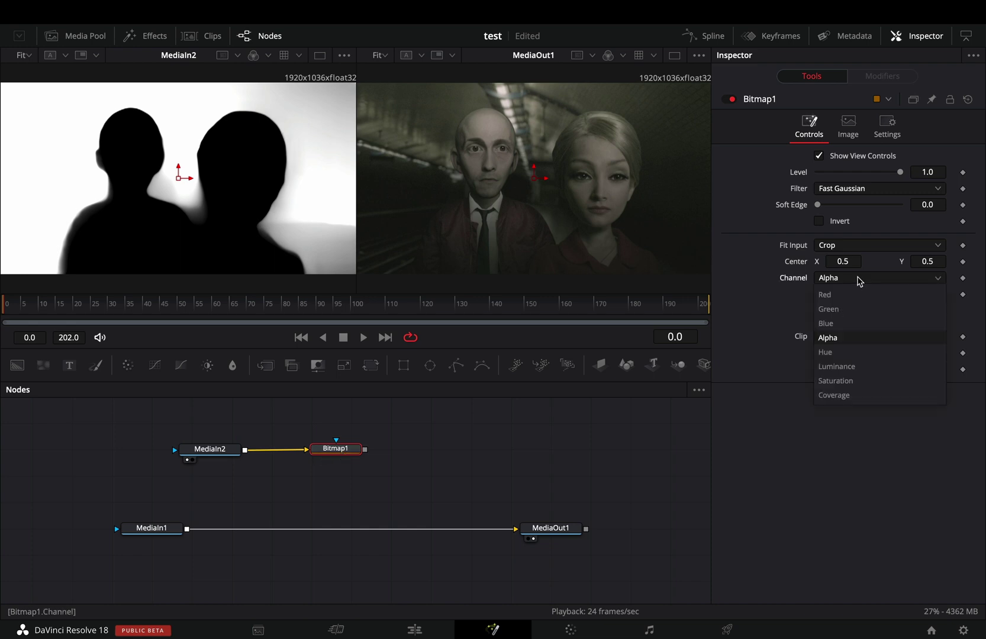
pyautogui.click(846, 367)
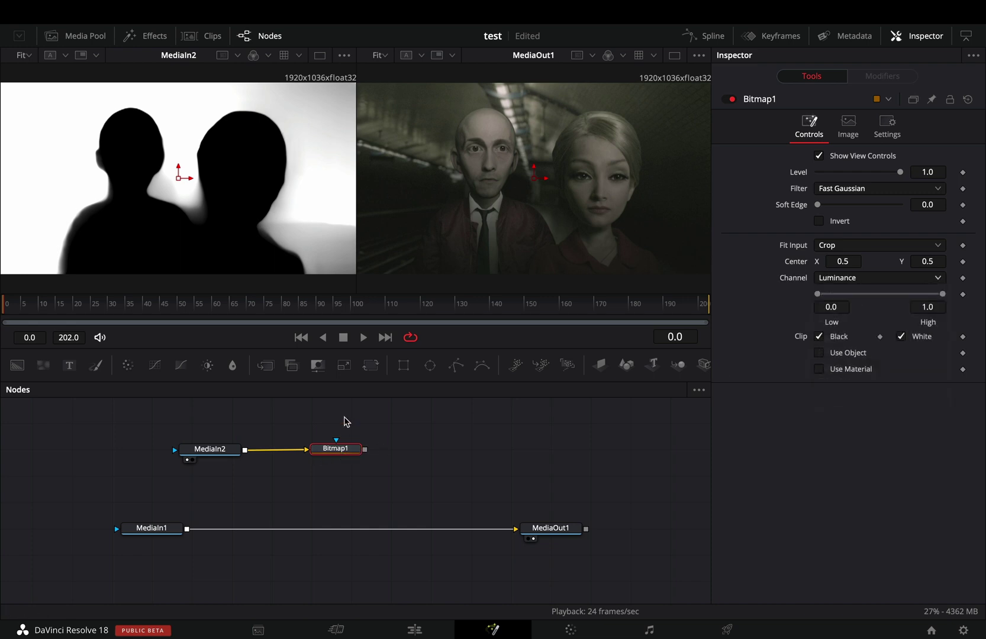
# - Reposition the MediaIn2 and Bitmap1 nodes further left in the node graph
pyautogui.moveTo(334, 422); pyautogui.dragTo(225, 464)
pyautogui.moveTo(341, 452); pyautogui.dragTo(295, 452)
pyautogui.click(357, 441)
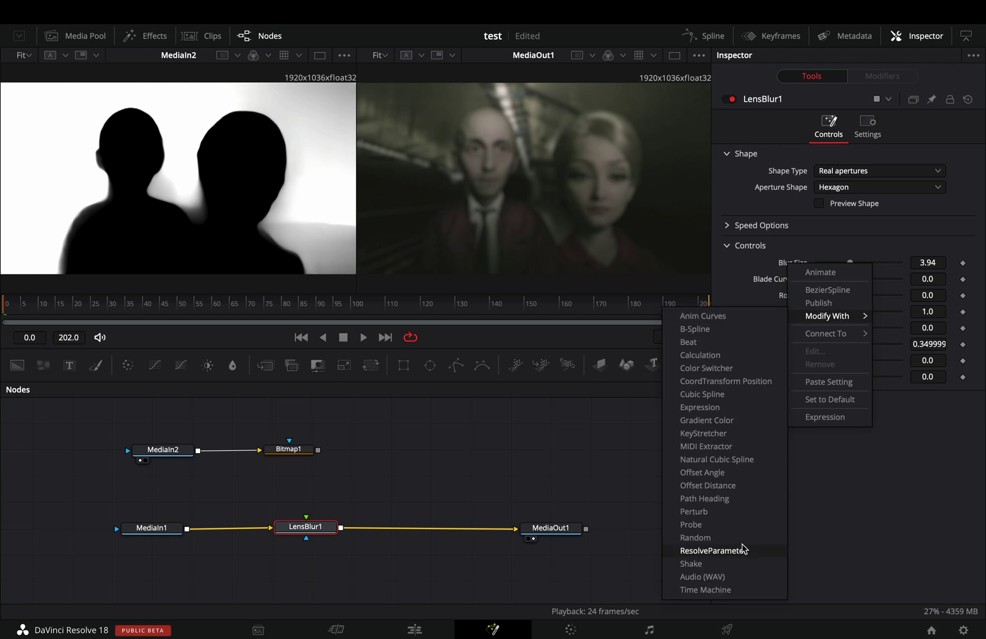
# - Modify the Lens Blur's Blur Size with Shake, using Smoothness 6.5 and Maximum 10
pyautogui.click(691, 563)
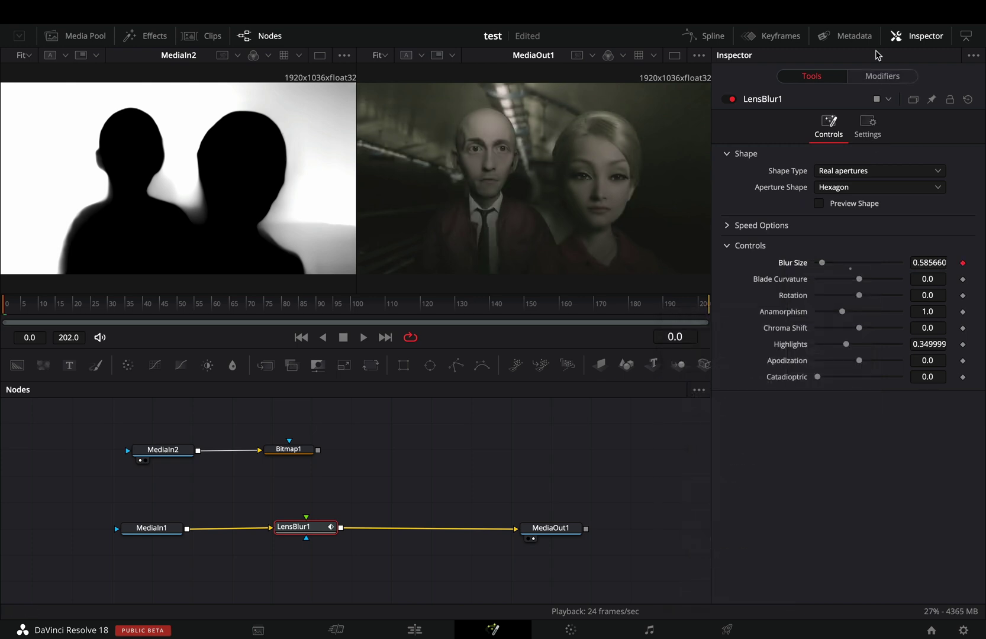
pyautogui.click(883, 77)
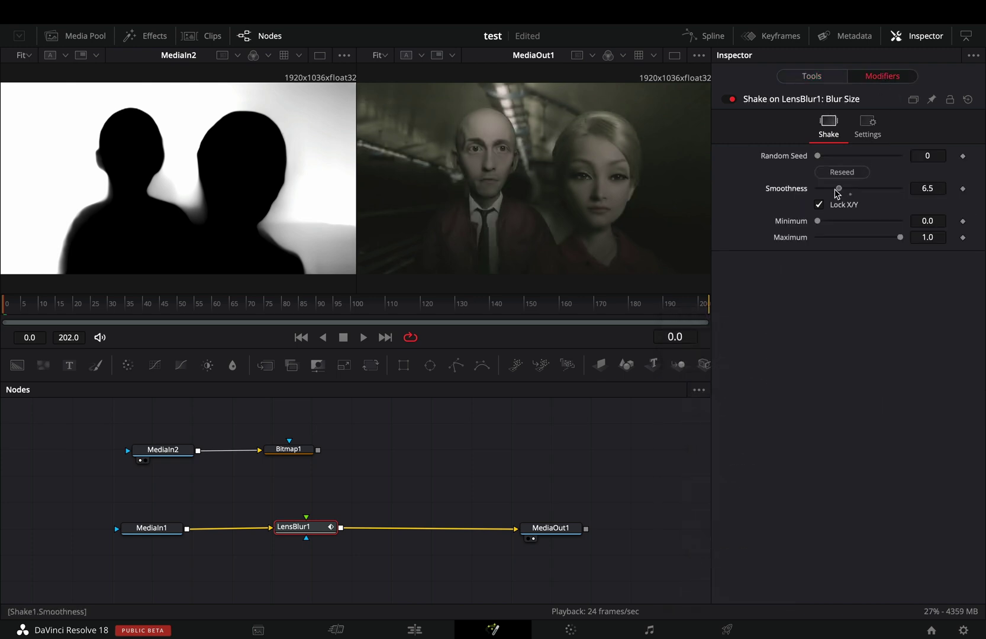
pyautogui.click(928, 238)
pyautogui.write('10')
pyautogui.press('Tab')
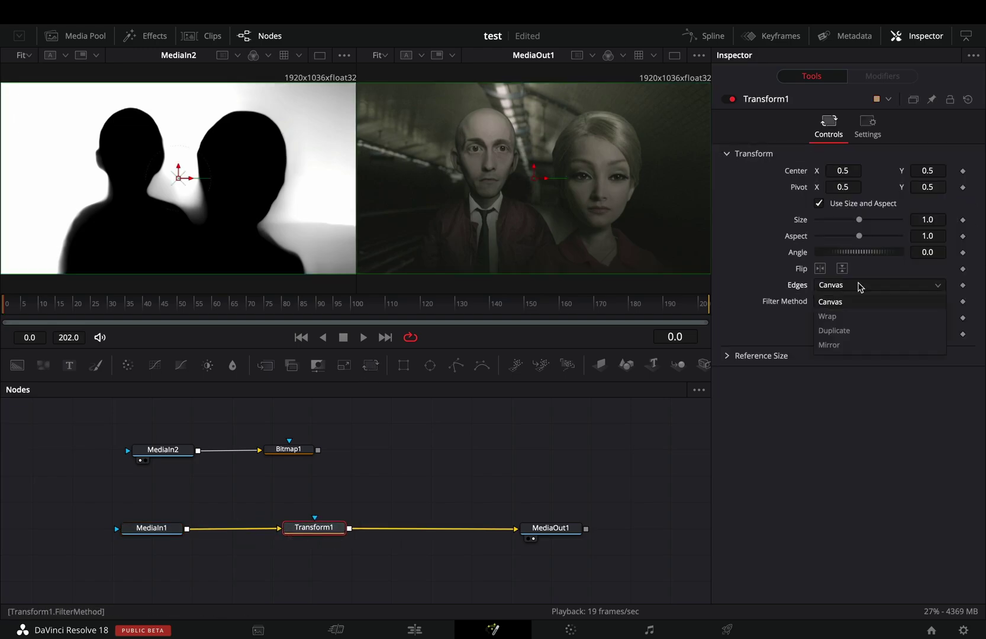
# - Set the Transform node's Edges to Mirror and modify its Center with Shake
pyautogui.click(852, 343)
pyautogui.rightClick(800, 175)
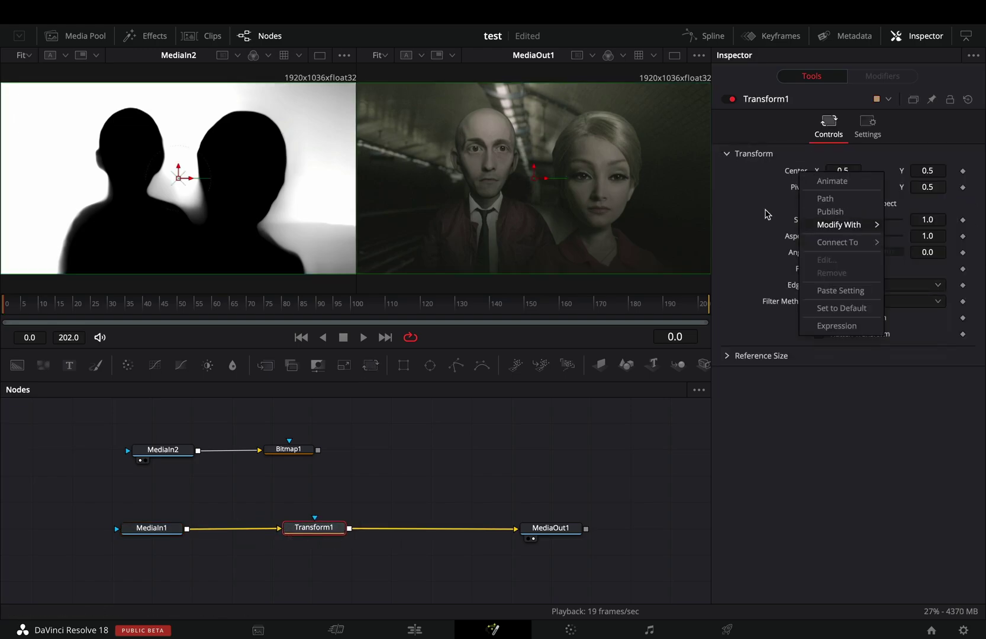
pyautogui.moveTo(839, 224)
pyautogui.click(752, 315)
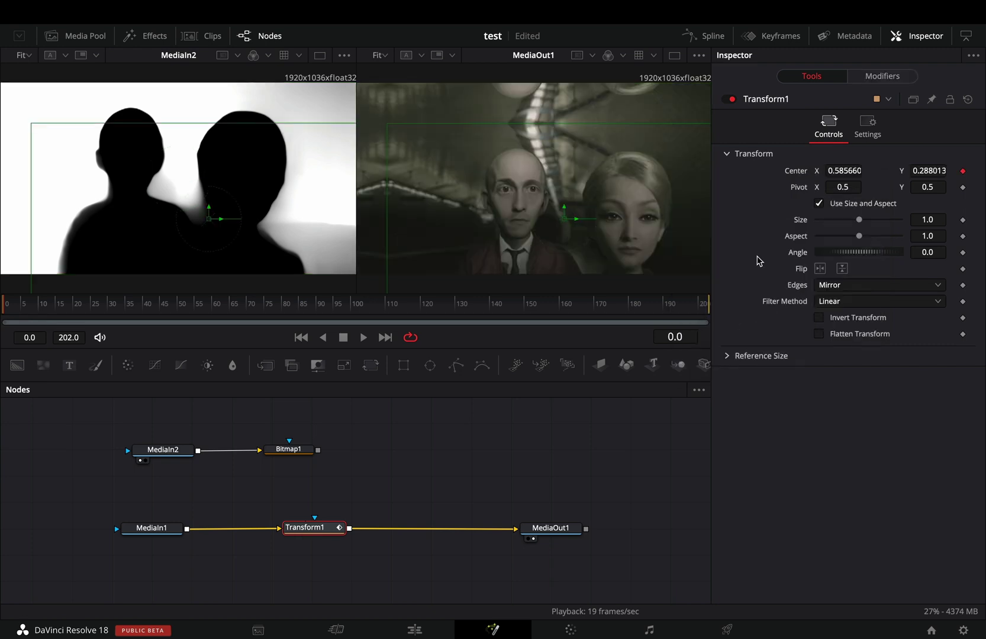
# - Set the Center shake to Smoothness 2.56, Minimum 0.4 and Maximum 0.6
pyautogui.click(896, 77)
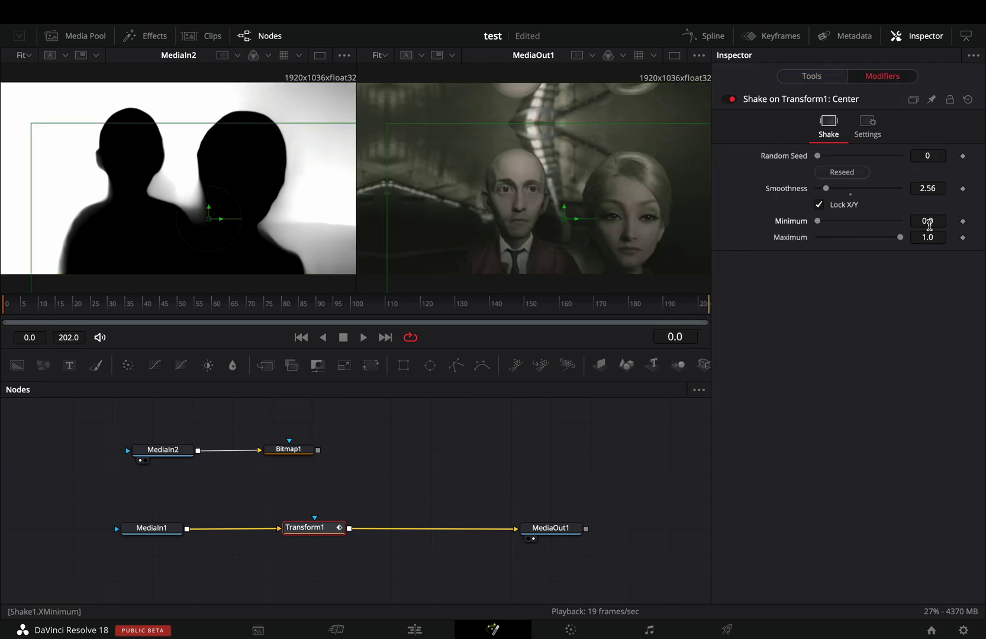
pyautogui.write('0.4')
pyautogui.press('Tab')
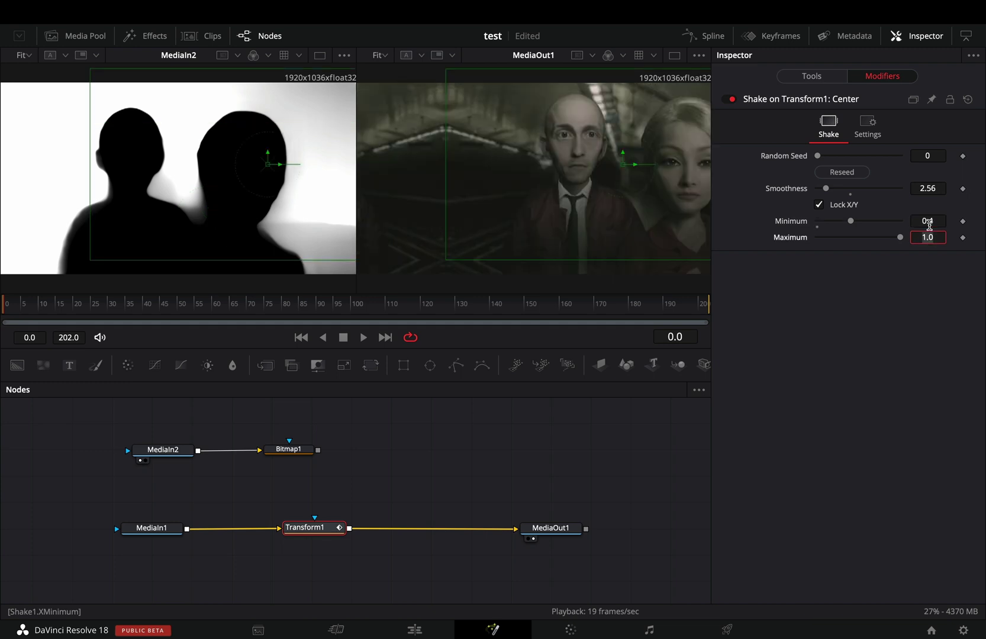
pyautogui.write('0.6')
pyautogui.press('Tab')
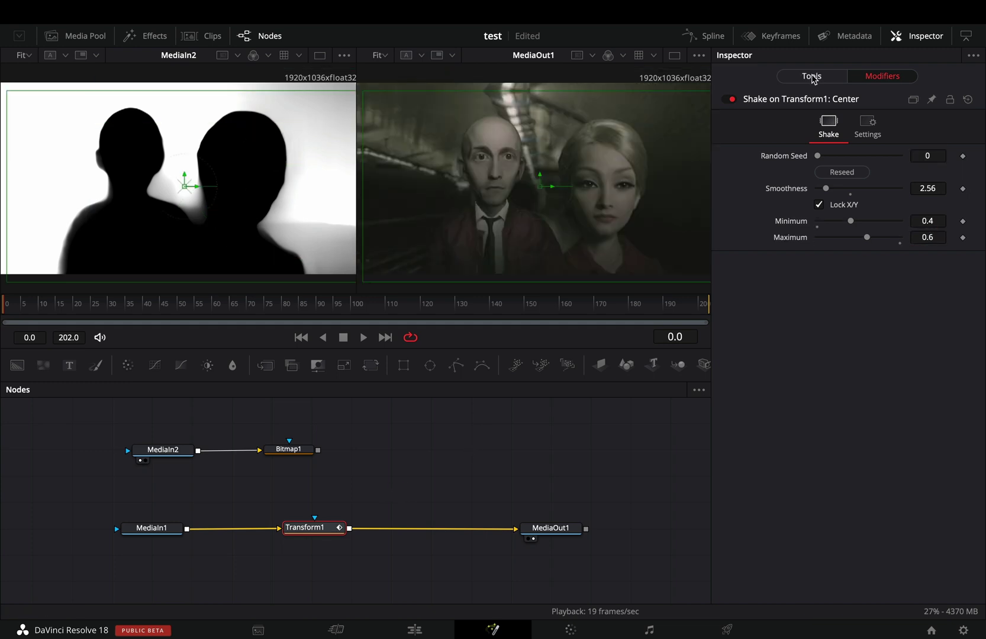
# - Enable Motion Blur on the Transform node with Quality 10 and Shutter Angle 360
pyautogui.click(813, 77)
pyautogui.click(868, 127)
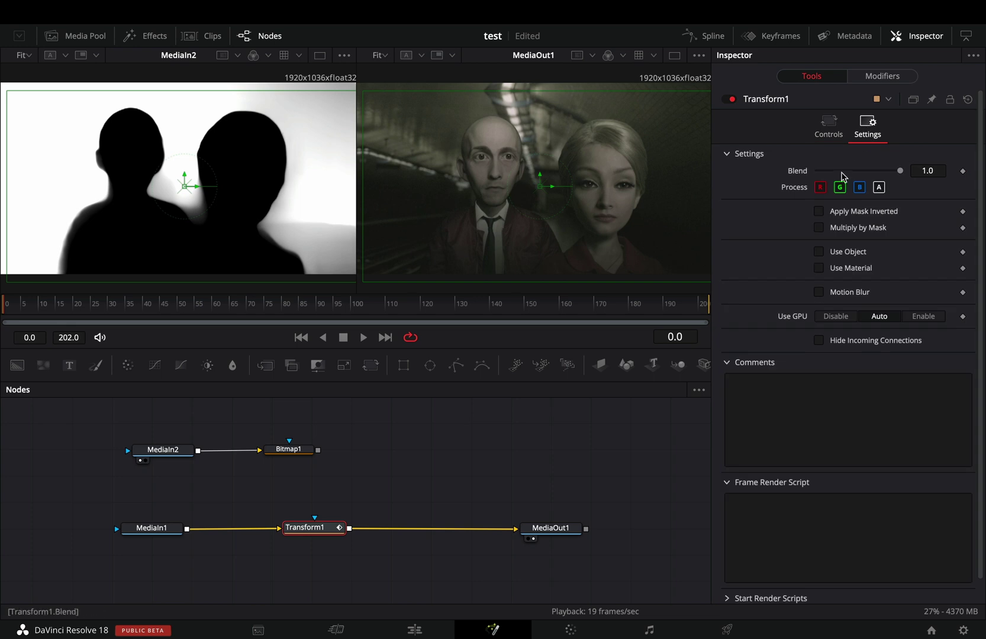
pyautogui.click(826, 295)
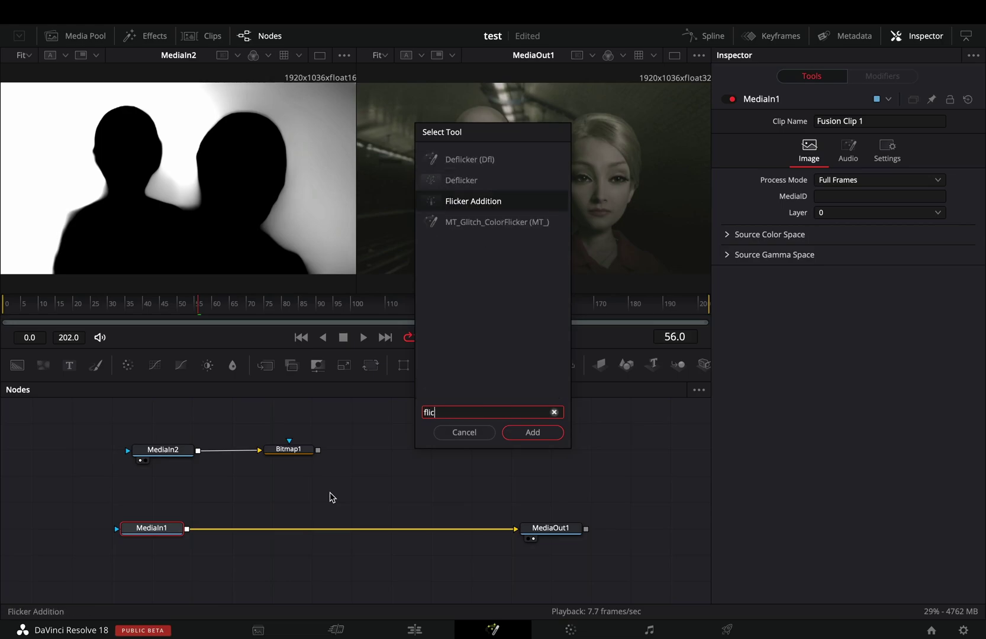
# - Insert a Flicker Addition node between MediaIn1 and MediaOut1 and set its Flicker Type to Flicker Gain
pyautogui.press('Return')
pyautogui.moveTo(260, 527); pyautogui.dragTo(351, 527)
pyautogui.click(881, 160)
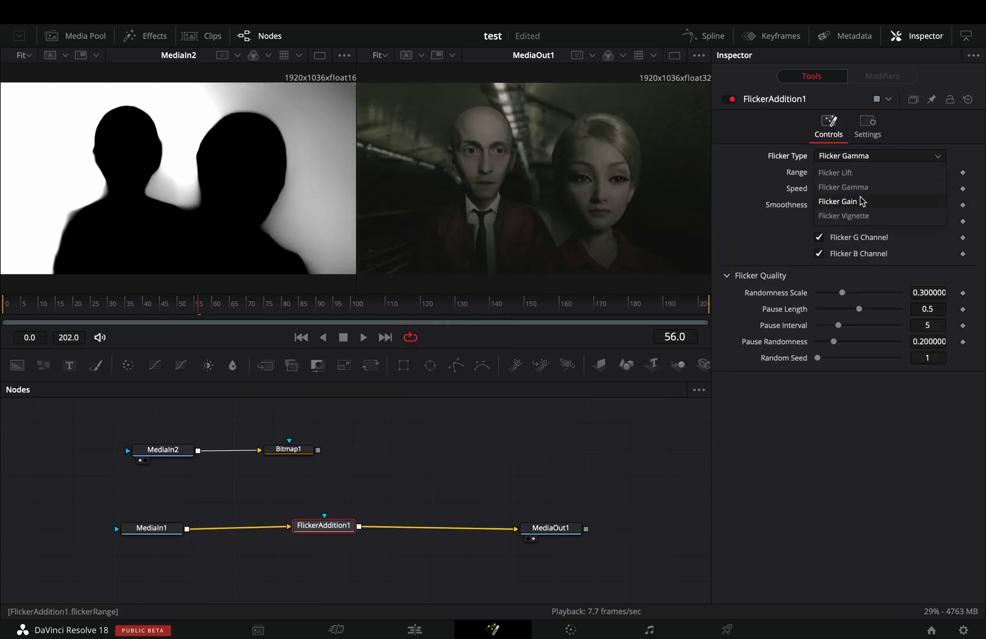
pyautogui.click(861, 202)
# - Set the flicker's Range to 1.0 and Speed to 1.571, exclude the R channel and set Blend to 0.5
pyautogui.moveTo(833, 172); pyautogui.dragTo(854, 188)
pyautogui.click(820, 221)
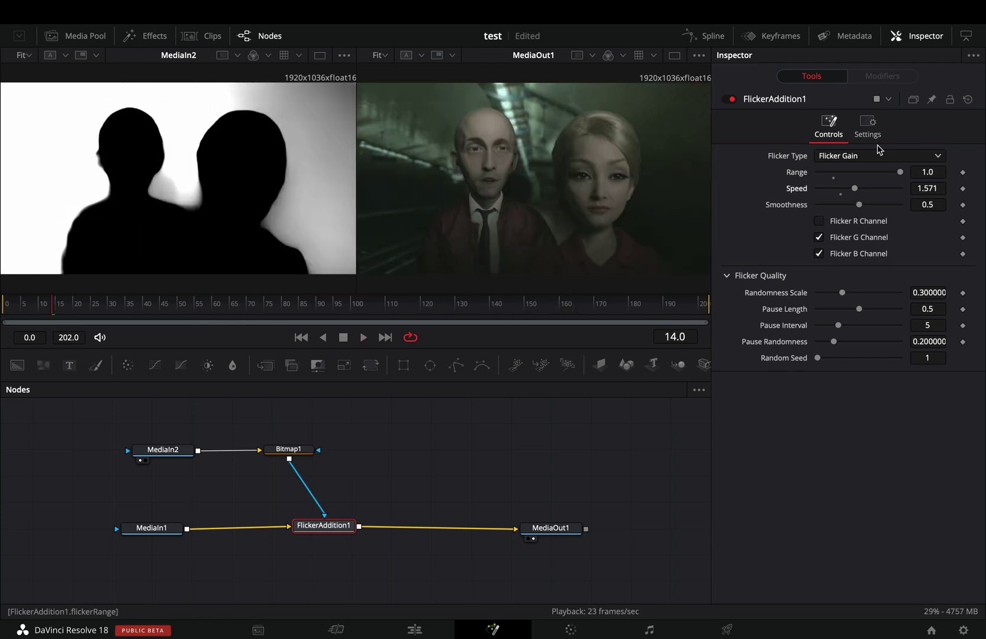
pyautogui.click(868, 125)
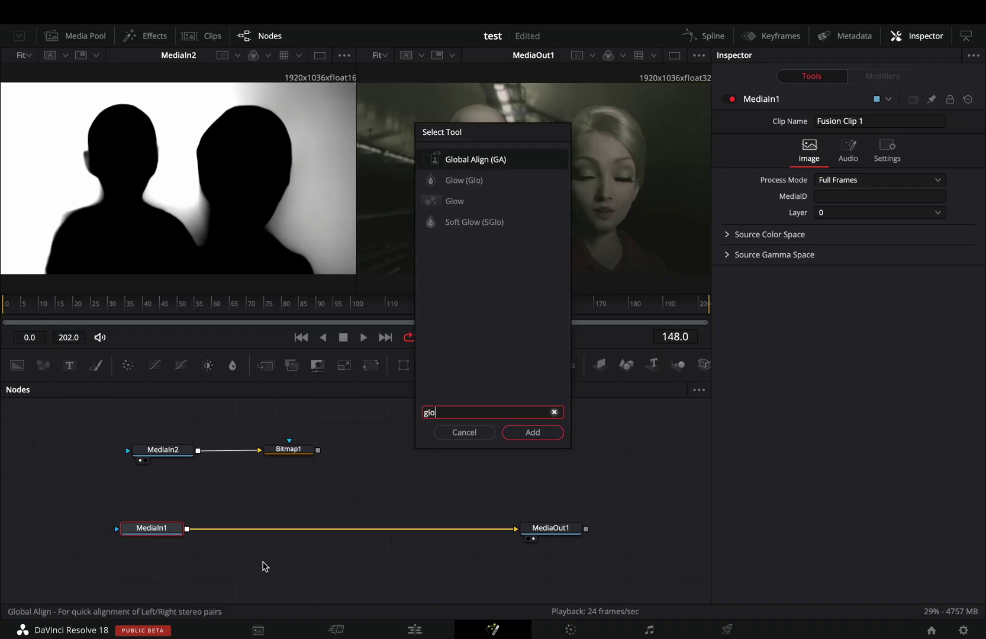
# - Insert a Glow node between MediaIn1 and MediaOut1 with Shine Threshold 0 and Spread 0.079
pyautogui.press('Return')
pyautogui.moveTo(230, 529); pyautogui.dragTo(334, 528)
pyautogui.moveTo(881, 172); pyautogui.dragTo(803, 176)
pyautogui.moveTo(838, 211); pyautogui.dragTo(823, 214)
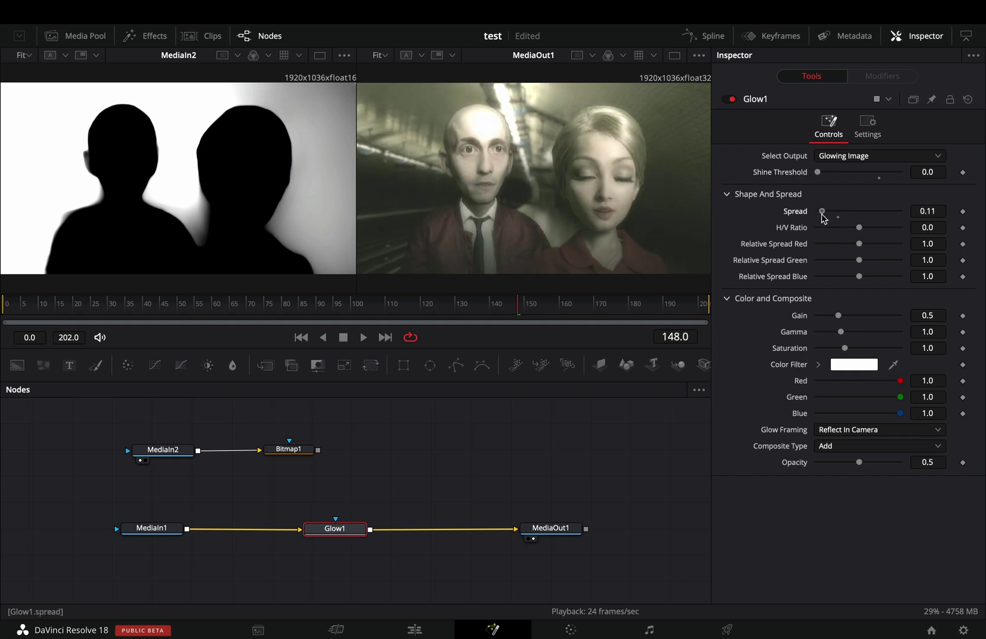
# - Modify the Glow's Gain with Shake and lower the shake's Smoothness
pyautogui.rightClick(802, 321)
pyautogui.moveTo(841, 370)
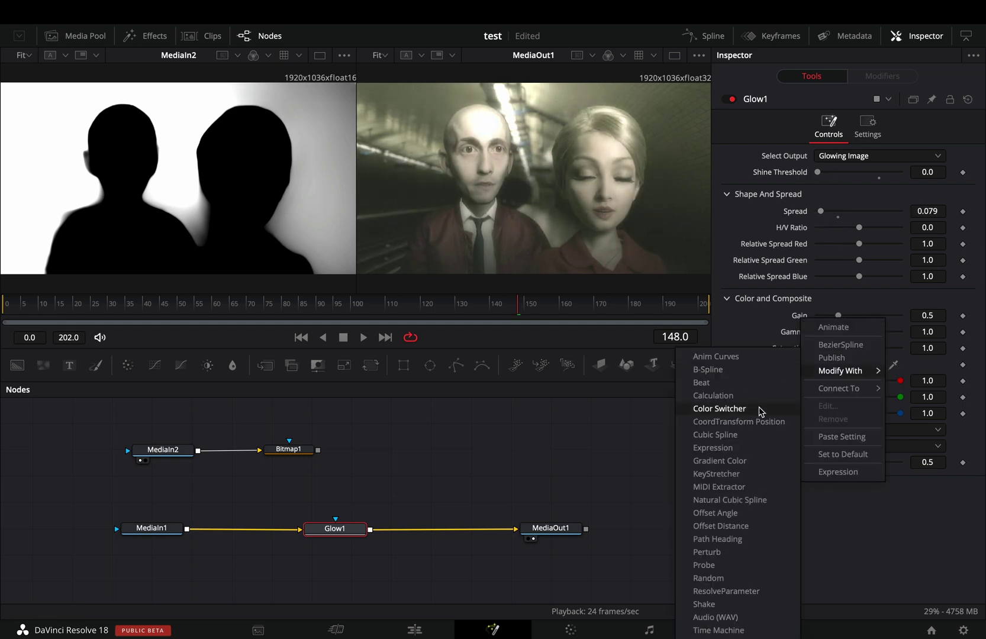
pyautogui.click(731, 604)
pyautogui.moveTo(849, 192); pyautogui.dragTo(824, 194)
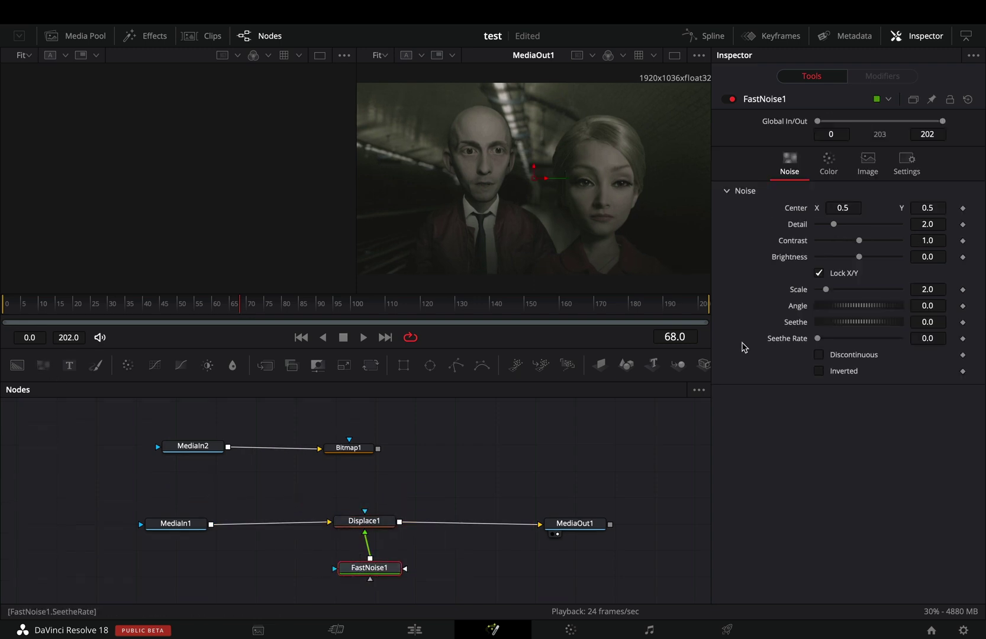
# - Show FastNoise1 in viewer 1, set its Scale to 6.0 and raise its Brightness
pyautogui.press('1')
pyautogui.click(859, 292)
pyautogui.click(863, 291)
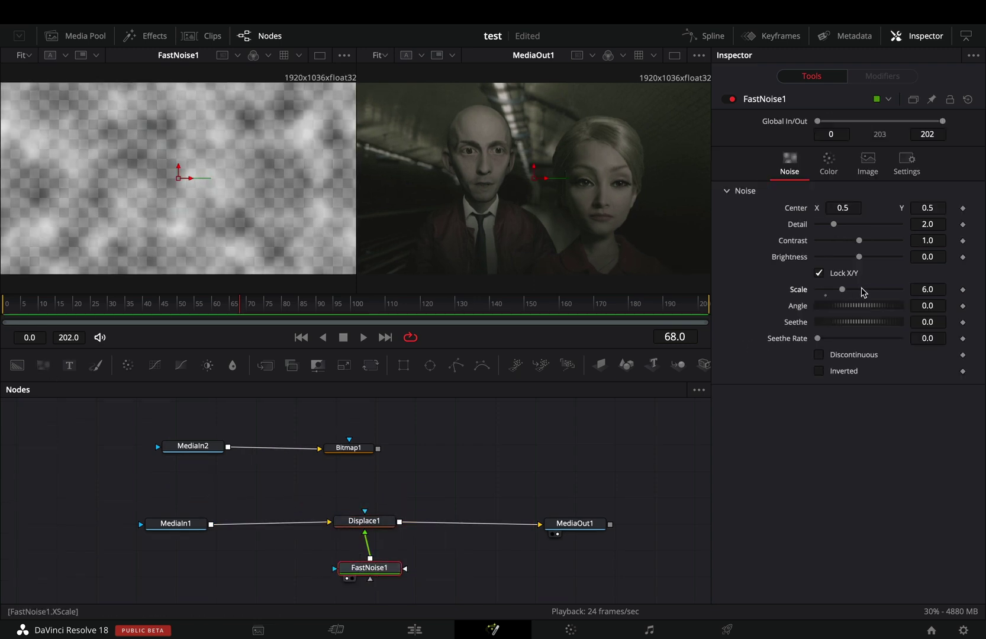
pyautogui.click(886, 259)
pyautogui.scroll(3, 888, 259)
# - Set the Displace node's Refraction Strength to 0.57 and Spread to 1.748
pyautogui.click(364, 521)
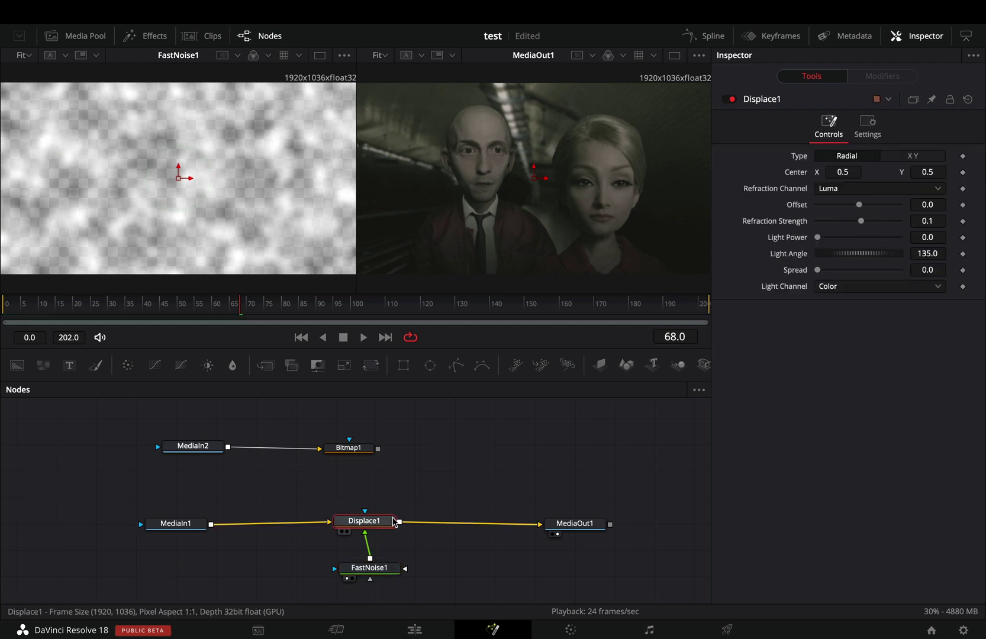
pyautogui.scroll(5, 868, 222)
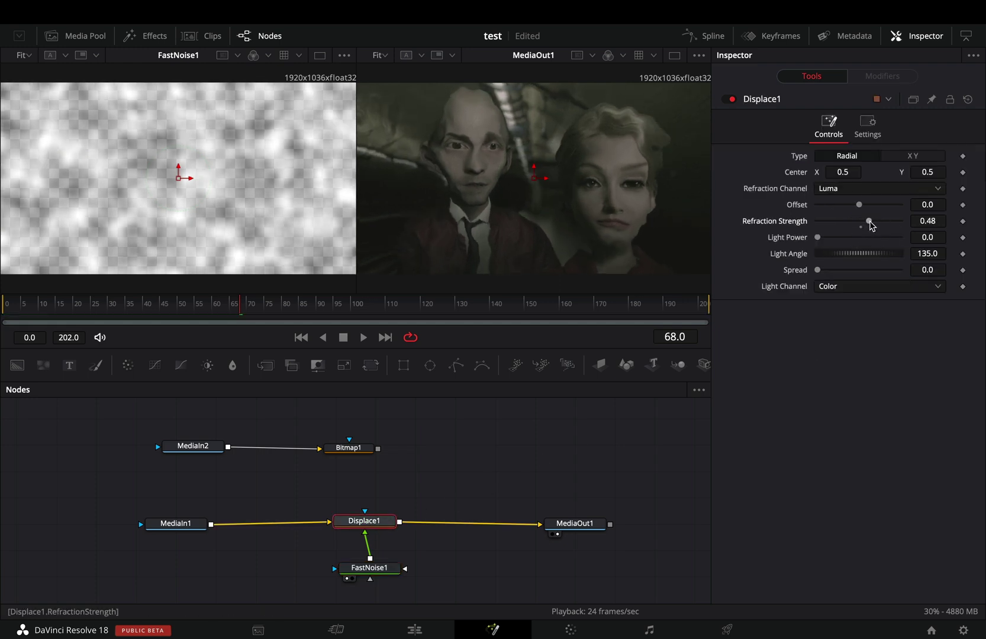
pyautogui.scroll(5, 866, 271)
pyautogui.scroll(2, 876, 226)
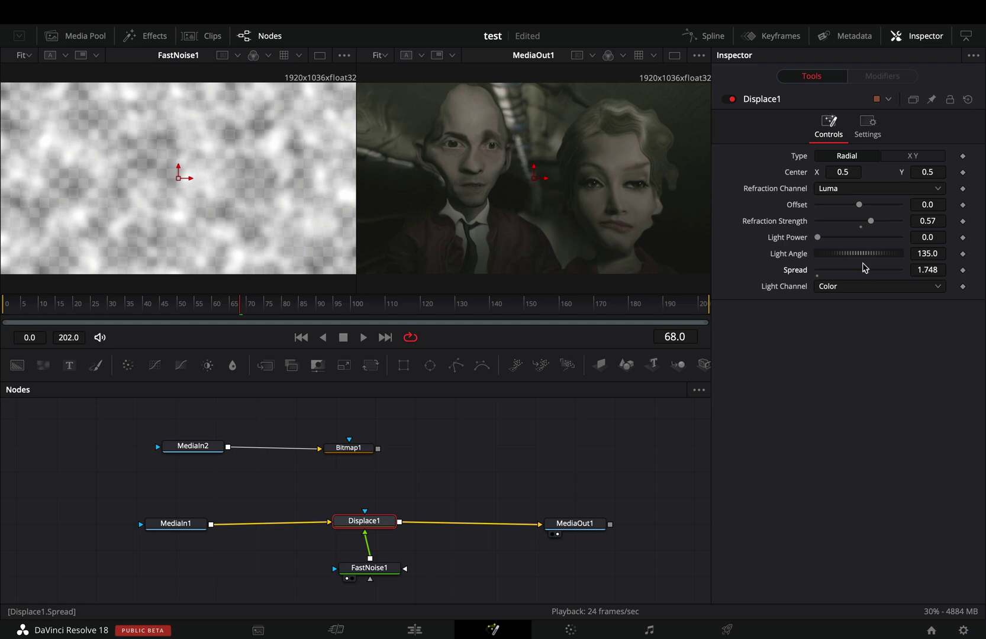
# - Turn off red channel processing for the Displace node and return to its main controls
pyautogui.click(868, 124)
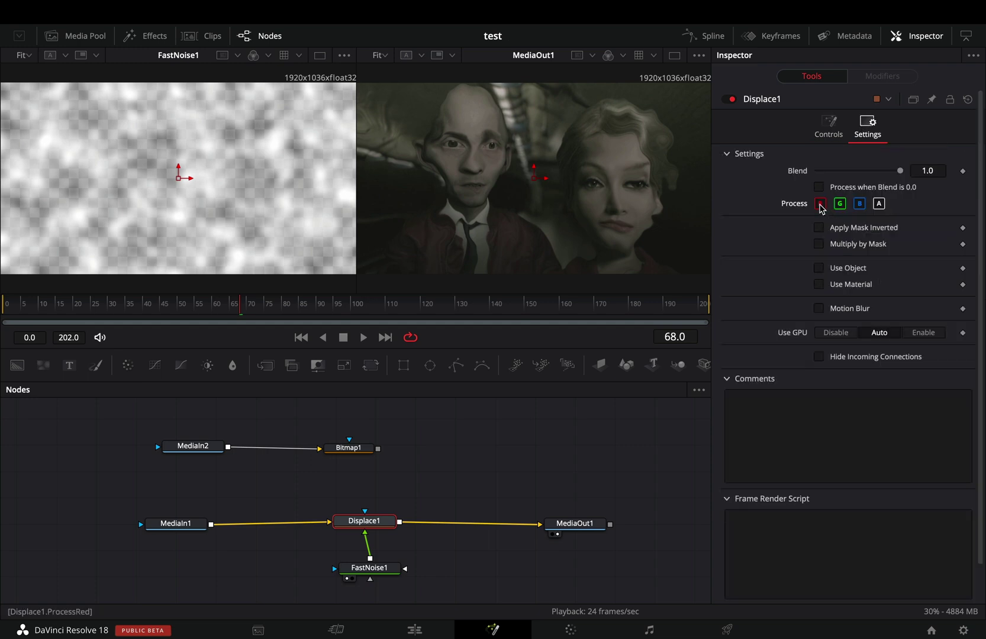
pyautogui.click(821, 205)
pyautogui.click(829, 126)
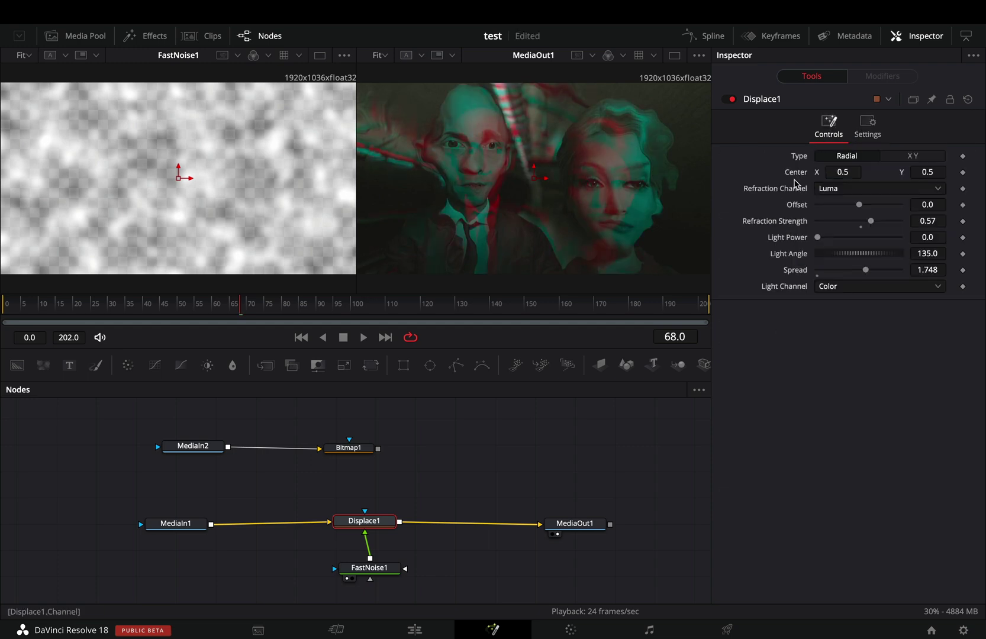
# - Add a modifier to the Displace node's Center parameter
pyautogui.rightClick(795, 180)
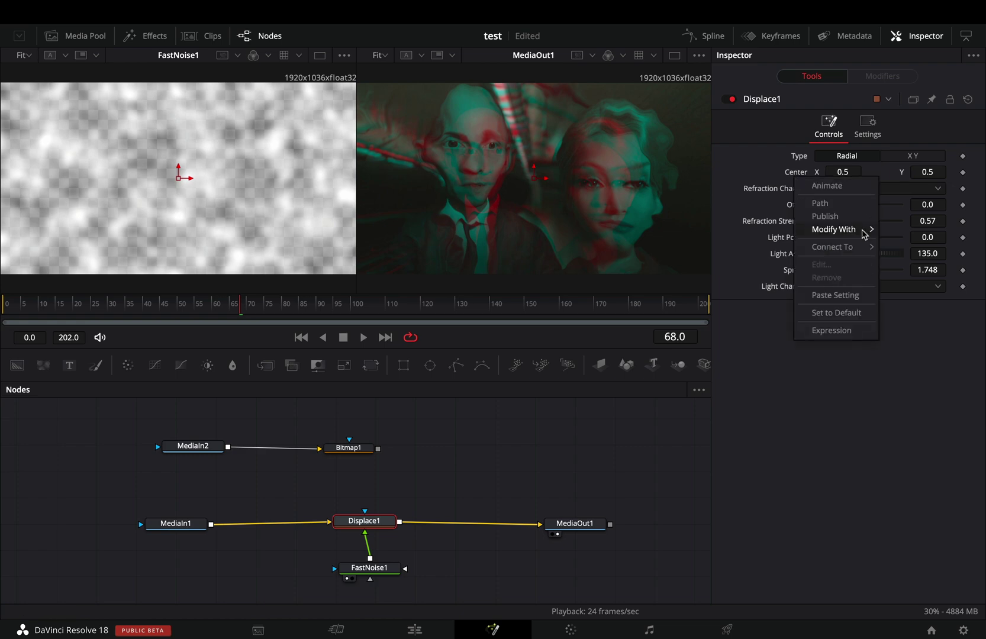
pyautogui.moveTo(864, 231)
pyautogui.click(701, 291)
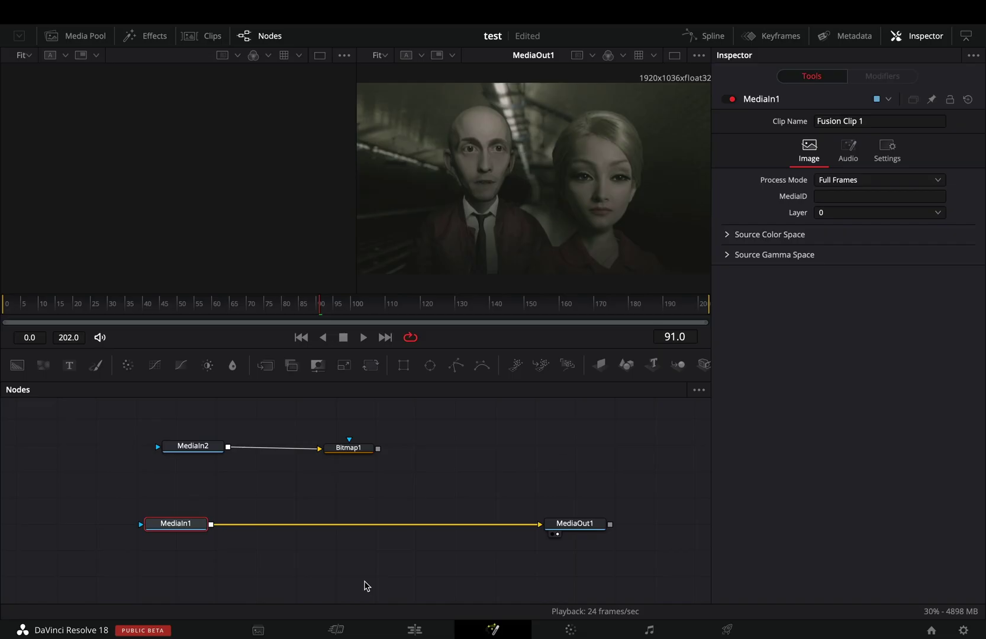
# - Insert a JPEG effect node after MediaIn1 and slightly raise one of its settings
pyautogui.hotkey('shift', 'space')
pyautogui.write('jpeg')
pyautogui.press('Return')
pyautogui.moveTo(818, 172)
pyautogui.mouseDown()
pyautogui.moveTo(838, 173)
pyautogui.moveTo(827, 172)
pyautogui.mouseUp()
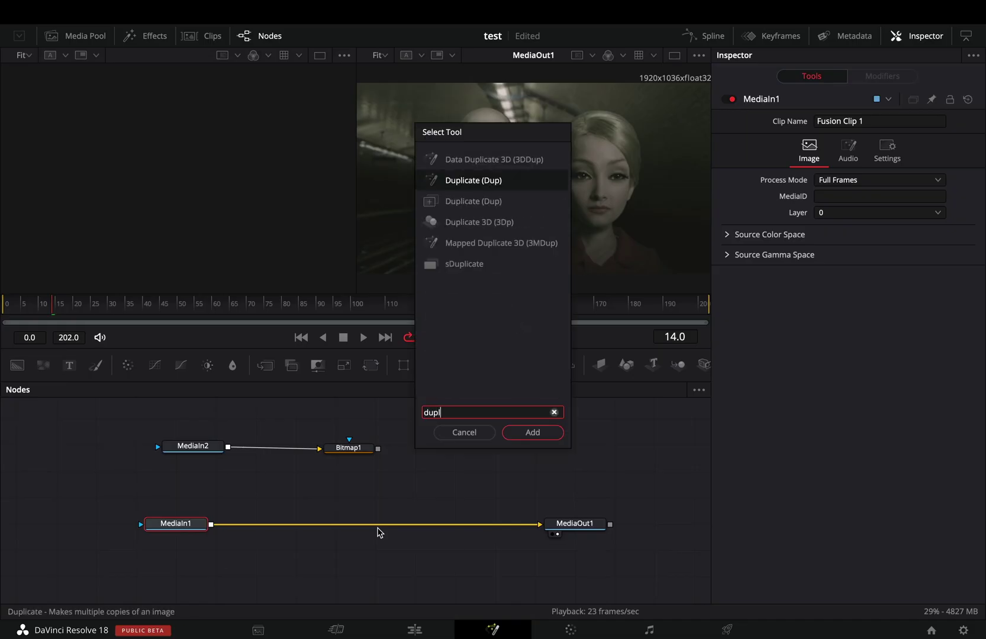
# - Insert a Duplicate (Dup) node between MediaIn1 and MediaOut1 and adjust its settings, entering values of 50 and 0.5
pyautogui.press('Return')
pyautogui.moveTo(253, 522); pyautogui.dragTo(366, 522)
pyautogui.write('50')
pyautogui.press('Tab')
pyautogui.moveTo(924, 238); pyautogui.dragTo(938, 238)
pyautogui.moveTo(894, 395); pyautogui.dragTo(860, 396)
pyautogui.doubleClick(927, 391)
pyautogui.write('0.551')
pyautogui.press('Tab')
pyautogui.moveTo(923, 237); pyautogui.dragTo(953, 237)
pyautogui.click(849, 126)
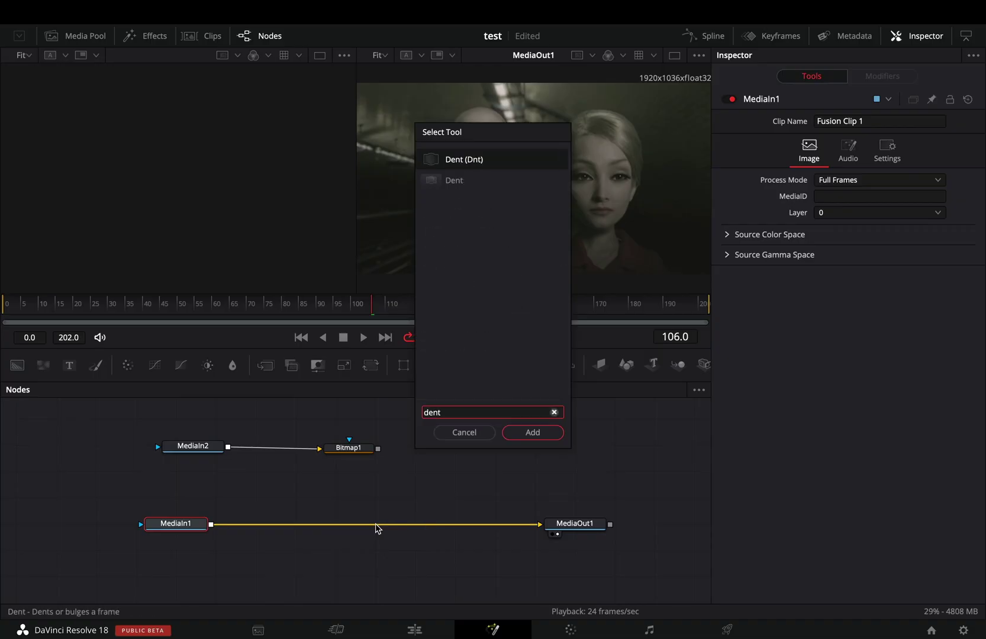
# - Insert a Dent (Dnt) node between MediaIn1 and MediaOut1 and choose a different dent type
pyautogui.press('Return')
pyautogui.click(891, 157)
pyautogui.click(847, 187)
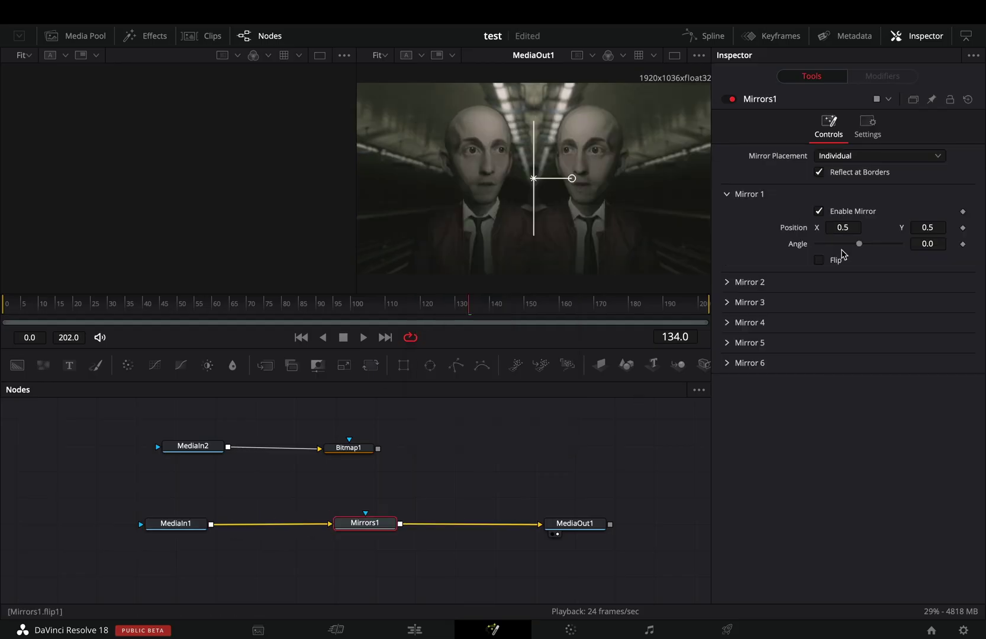
# - Set the Mirrors node's Mirror Placement to Kaleidoscope and its Center Size to 0.3031
pyautogui.click(880, 157)
pyautogui.click(850, 203)
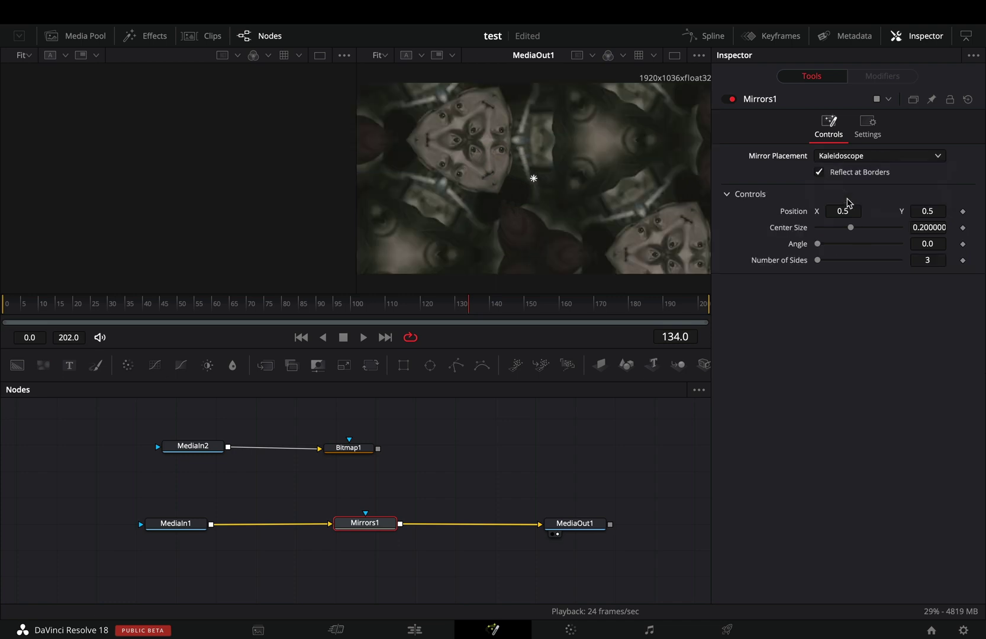
pyautogui.moveTo(859, 233); pyautogui.dragTo(866, 229)
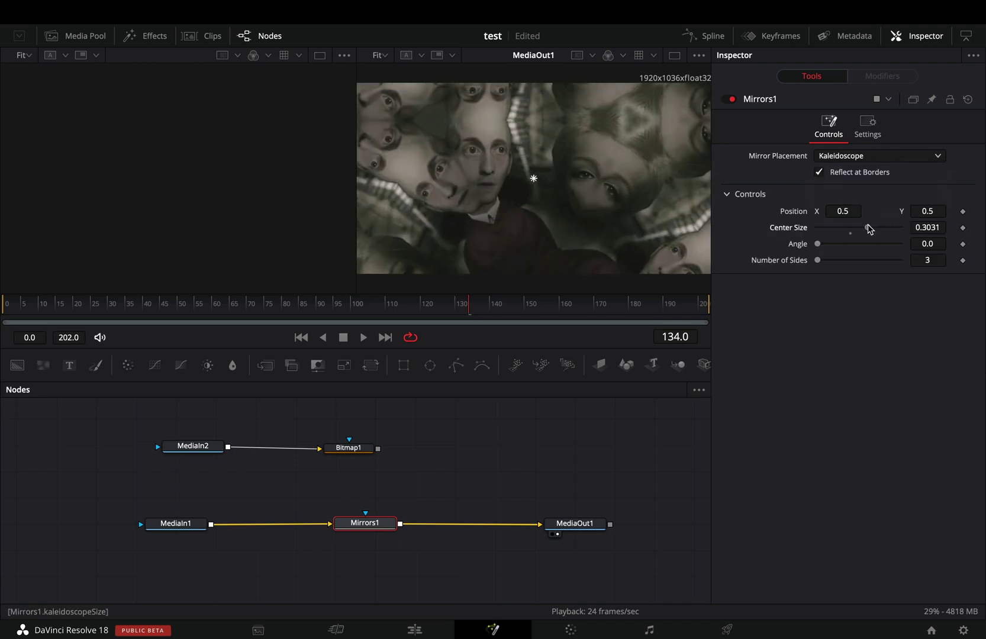
# - Modify the Mirrors node's Angle with Anim Curves
pyautogui.rightClick(802, 250)
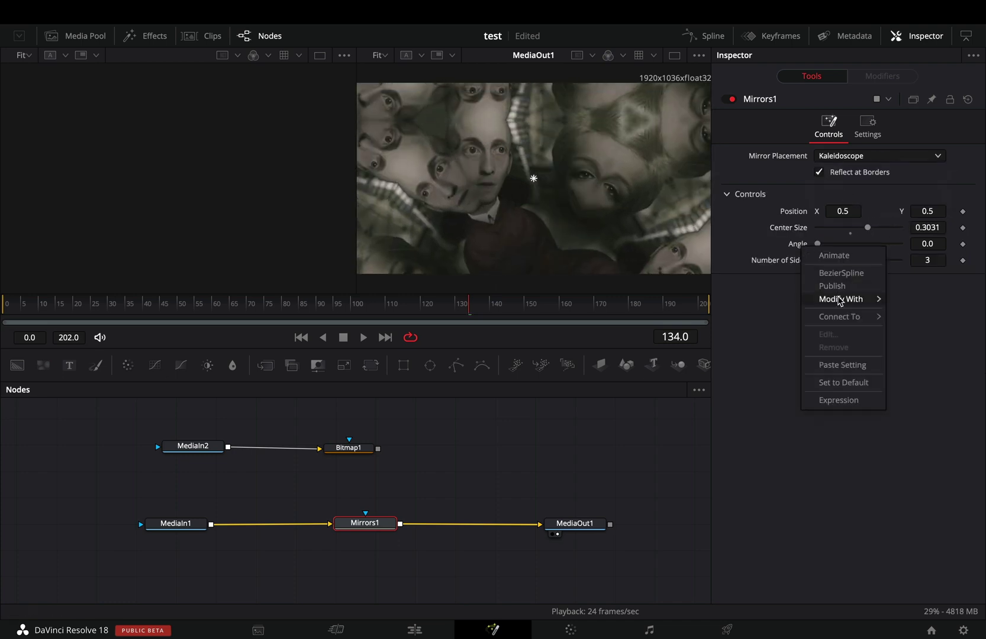
pyautogui.moveTo(841, 301)
pyautogui.click(716, 299)
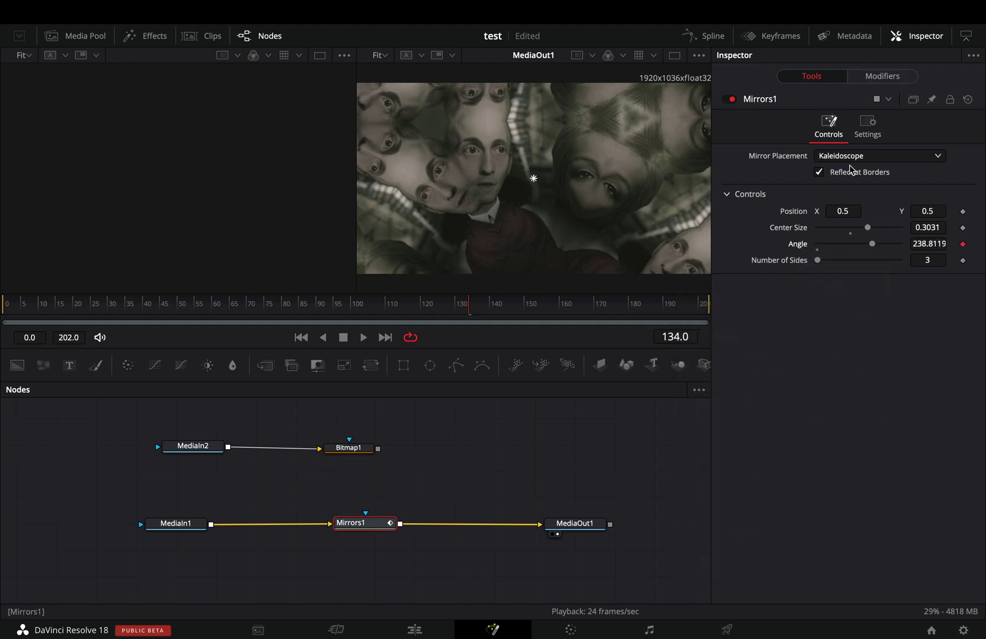
# - Set the Angle's Anim Curves modifier to Duration source and Easing curve, with Sine for both In and Out
pyautogui.click(868, 79)
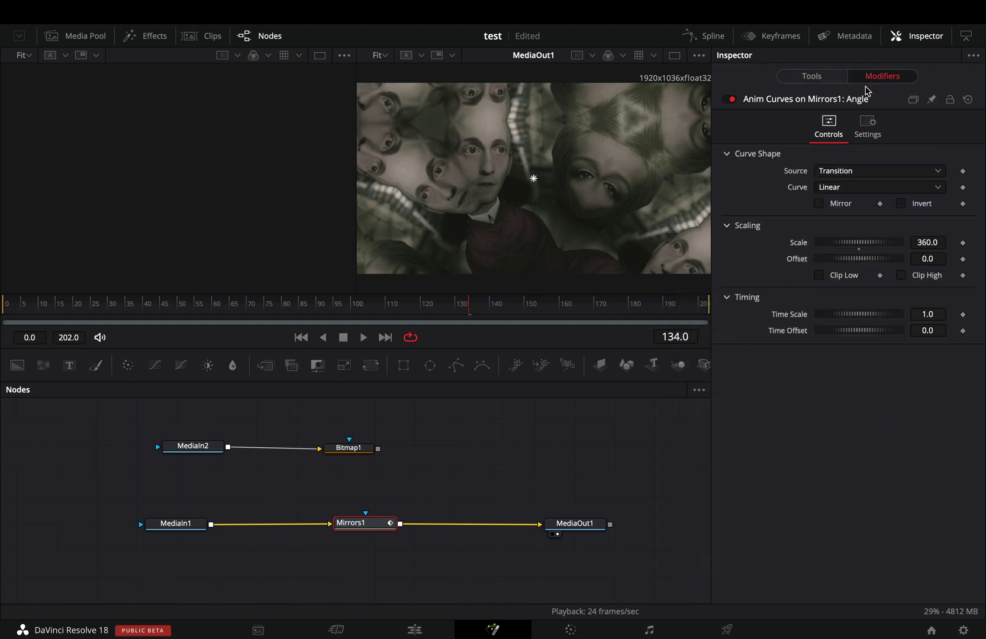
pyautogui.click(848, 170)
pyautogui.click(847, 187)
pyautogui.click(846, 189)
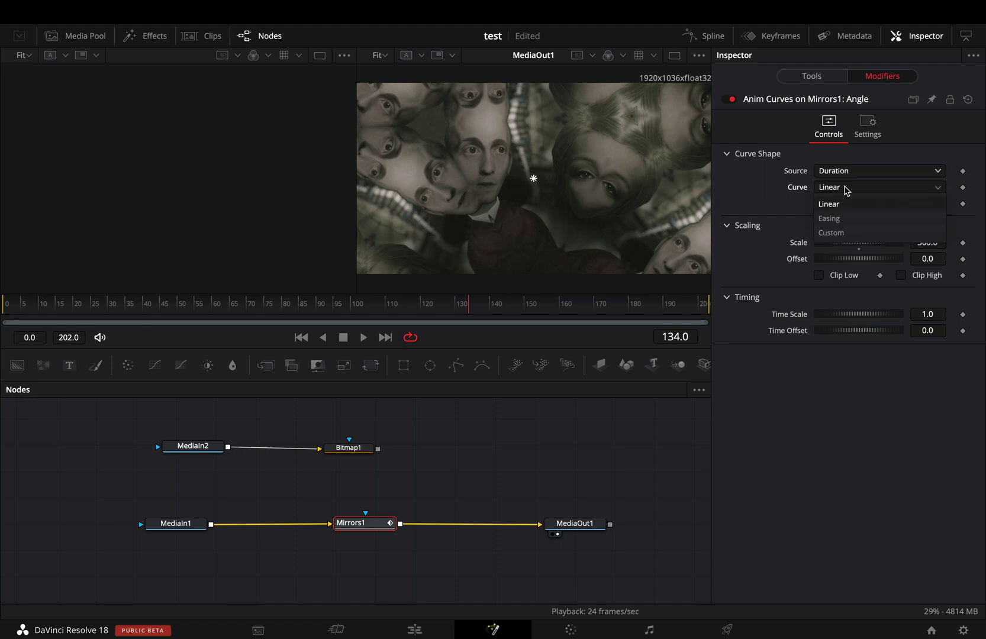
pyautogui.click(848, 218)
pyautogui.click(838, 204)
pyautogui.click(829, 230)
pyautogui.click(920, 204)
pyautogui.click(912, 237)
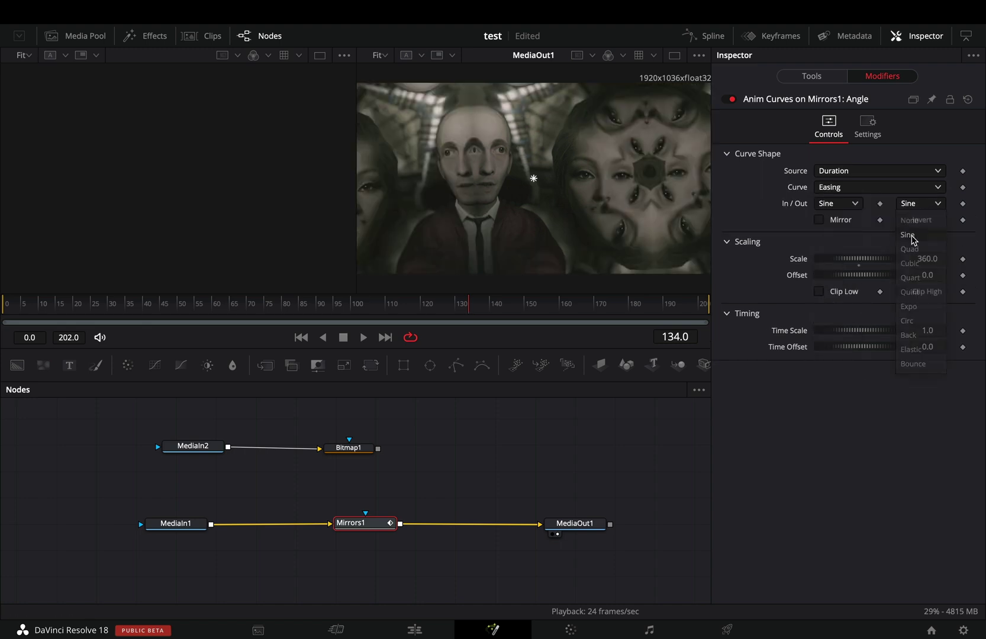
# - Play the composition and connect Bitmap1's output to the effect mask input of Mirrors1
pyautogui.press('space')
pyautogui.moveTo(378, 449); pyautogui.dragTo(365, 513)
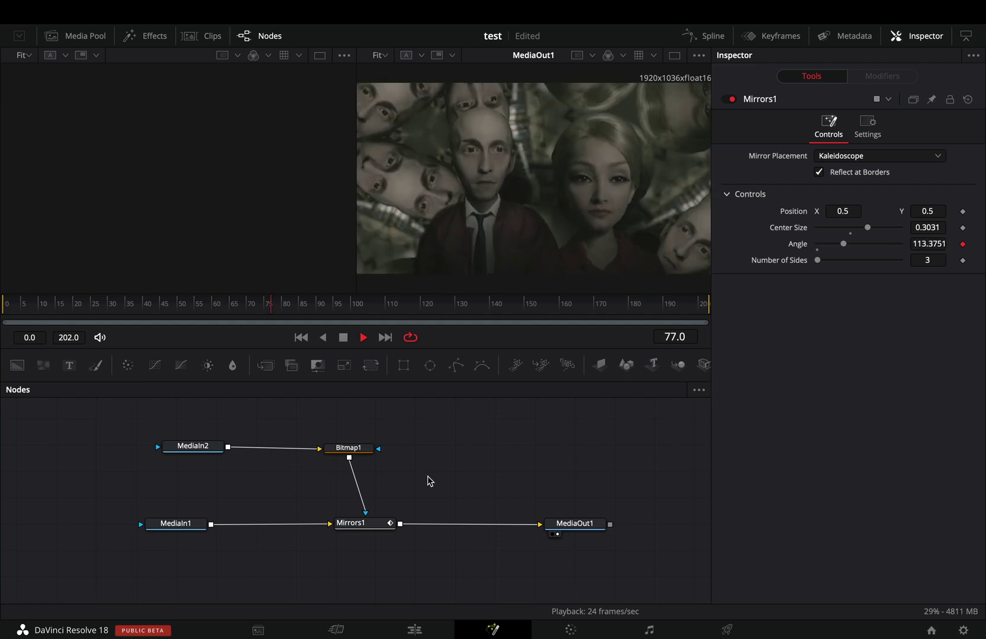